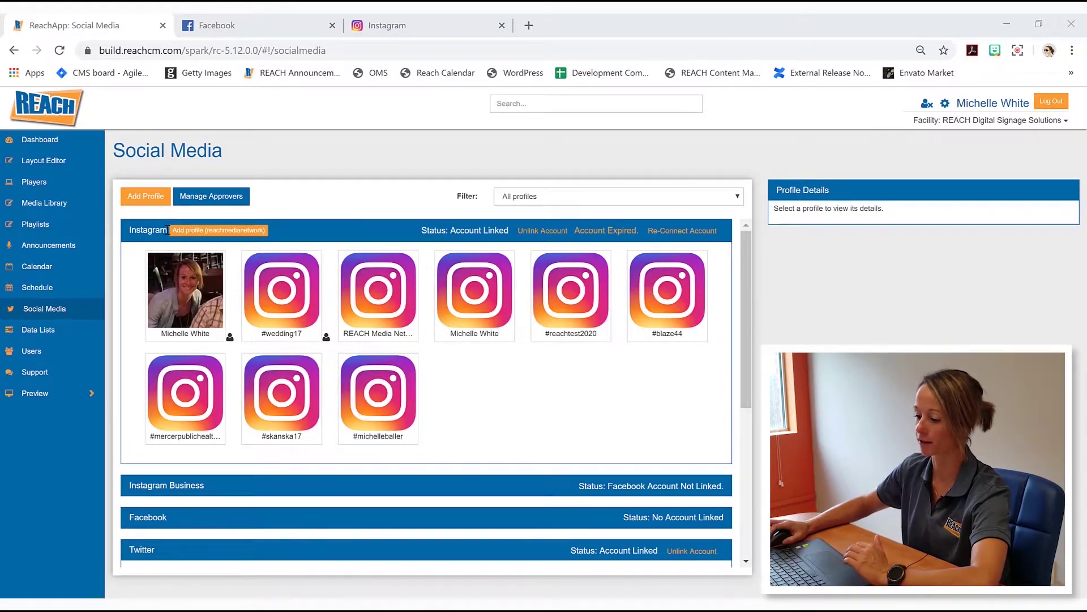
Check which Instagram account is signed in, then return to the Facebook news feed
scroll(163, 431, "down", 2)
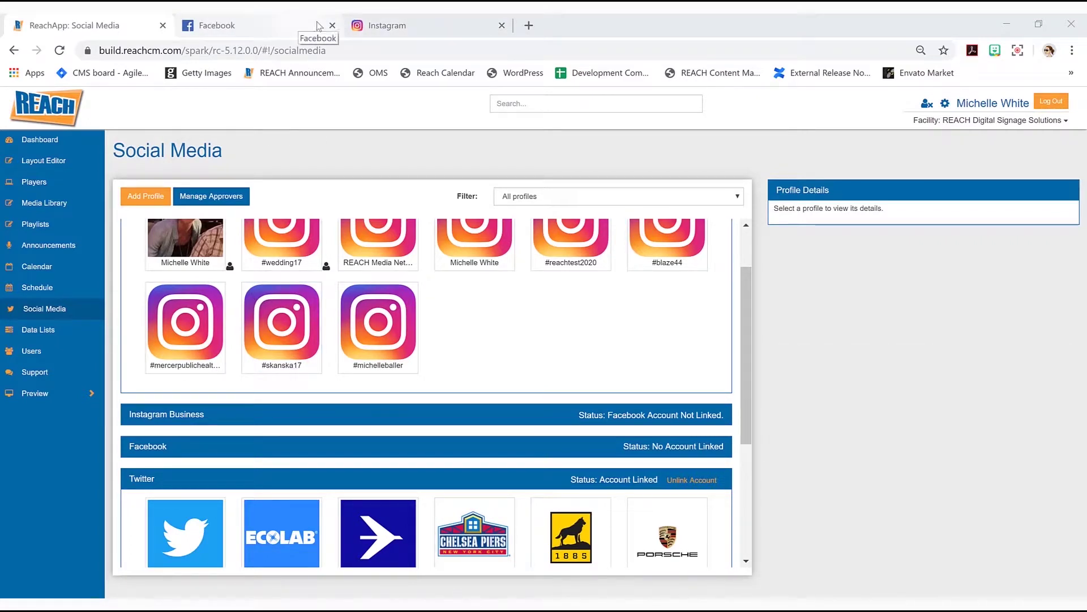
left_click(385, 24)
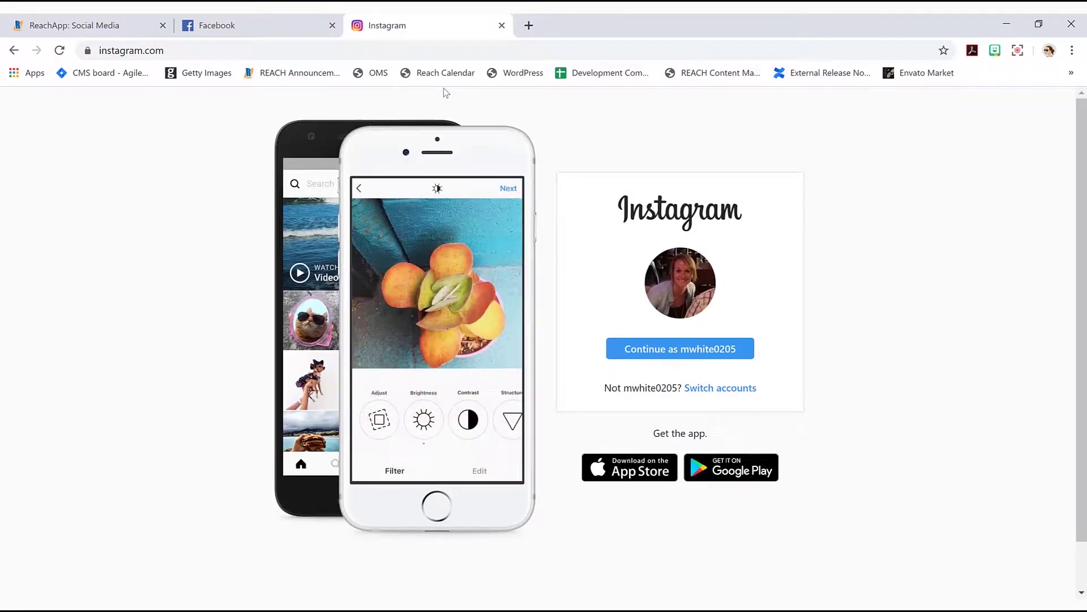
left_click(274, 25)
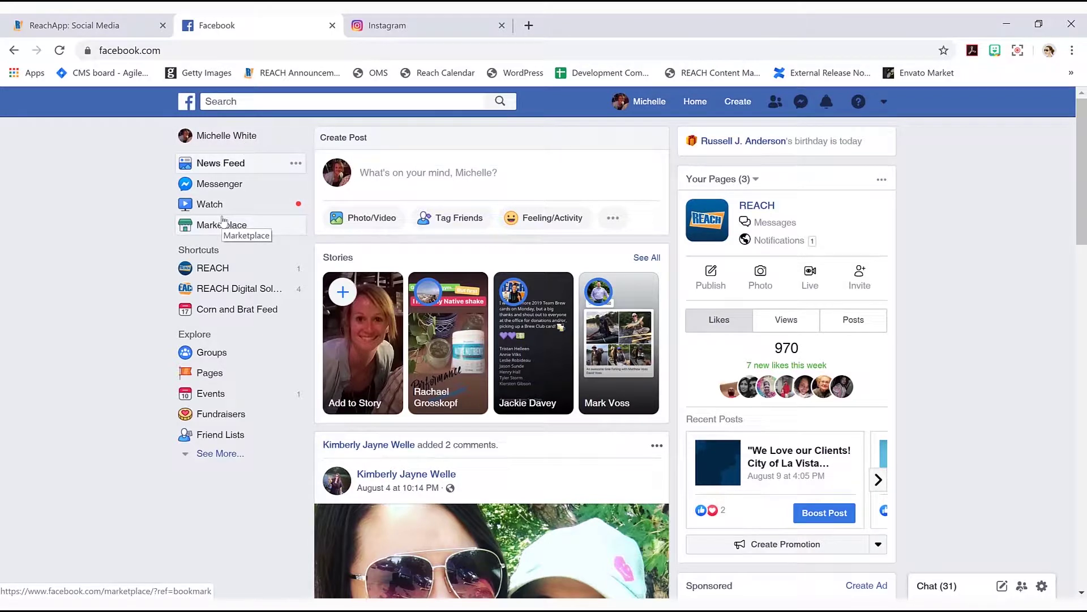
From Pages, begin creating a new Business or Brand Facebook page
left_click(208, 373)
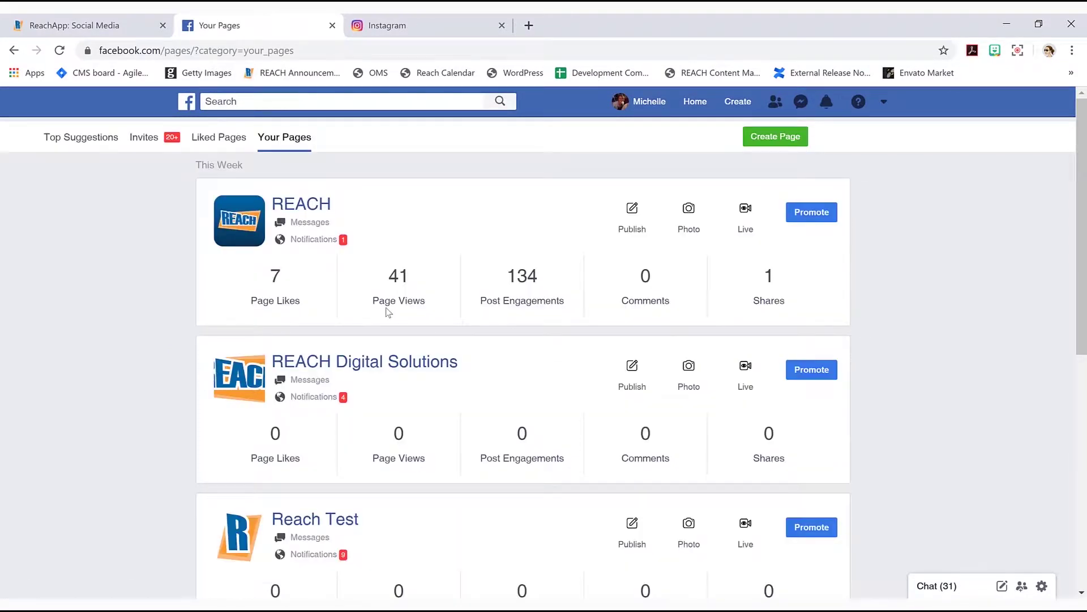
left_click(776, 138)
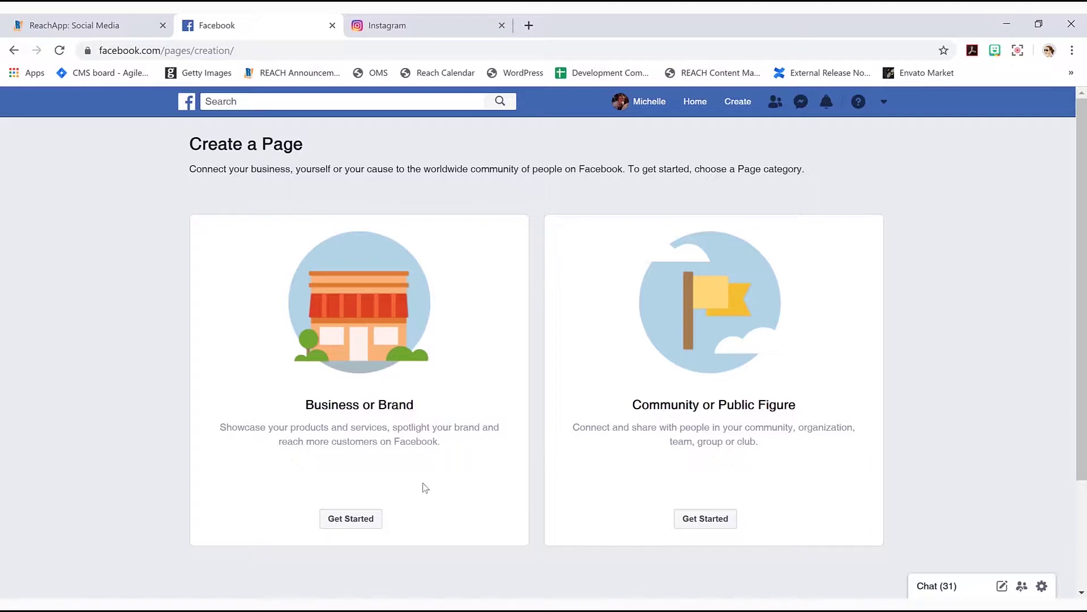
left_click(351, 519)
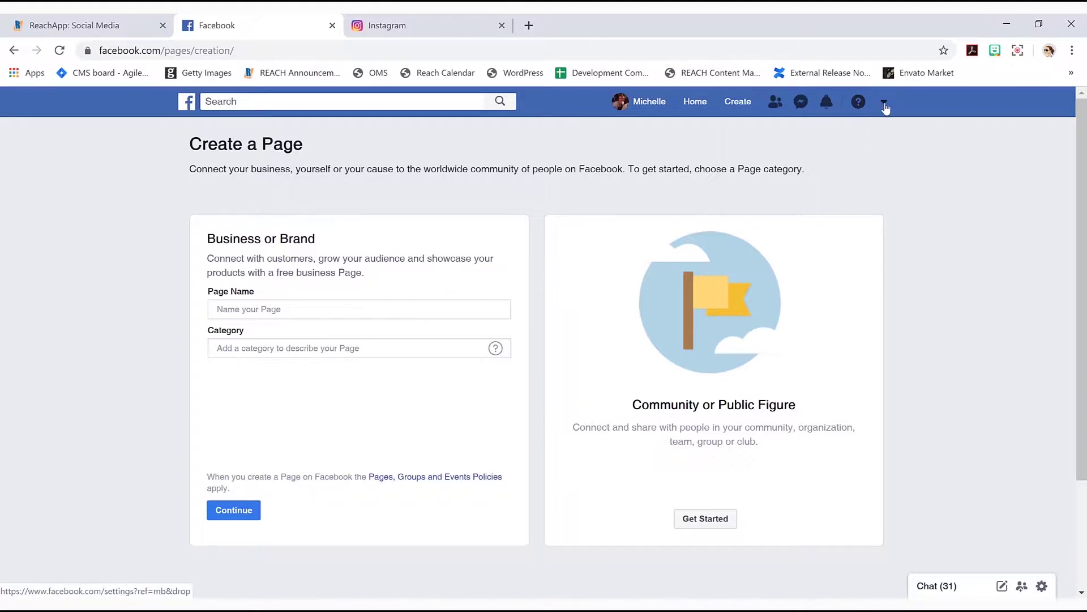
left_click(884, 102)
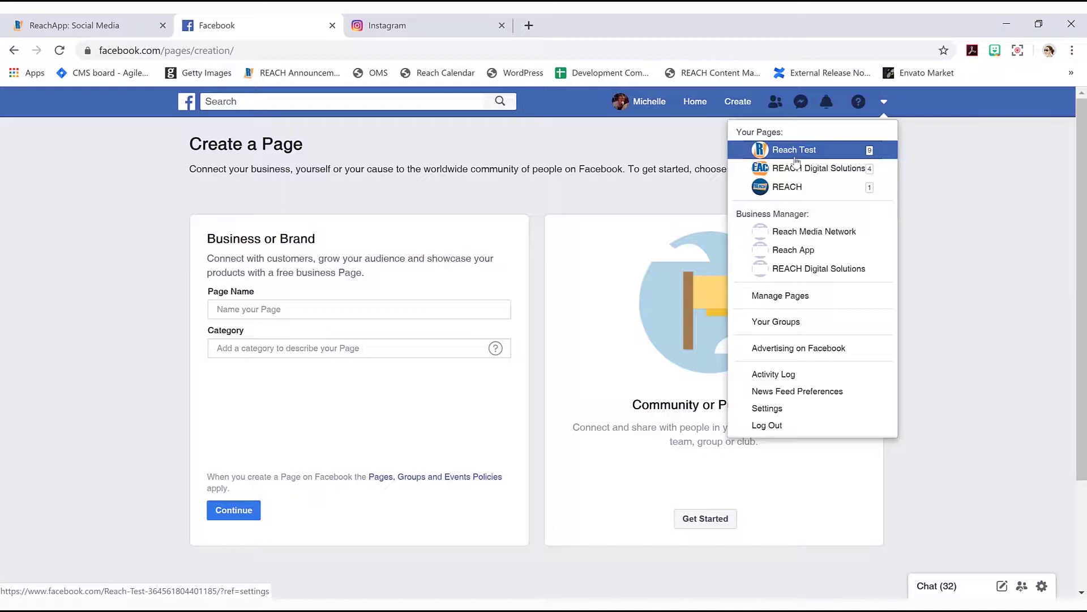
Go to the REACH Digital Solutions page and open its Settings
left_click(823, 170)
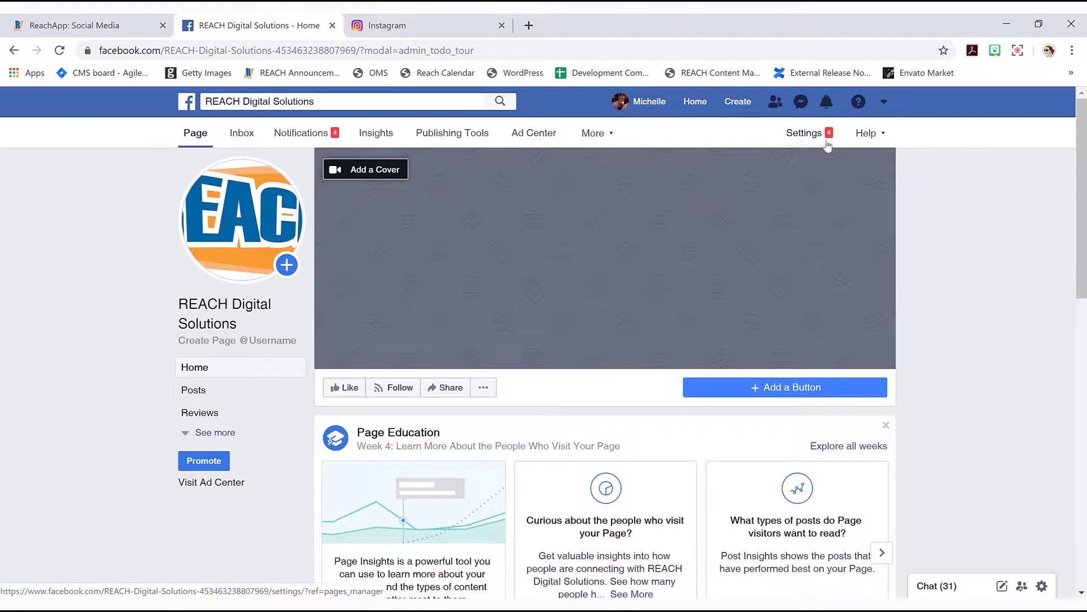
left_click(810, 137)
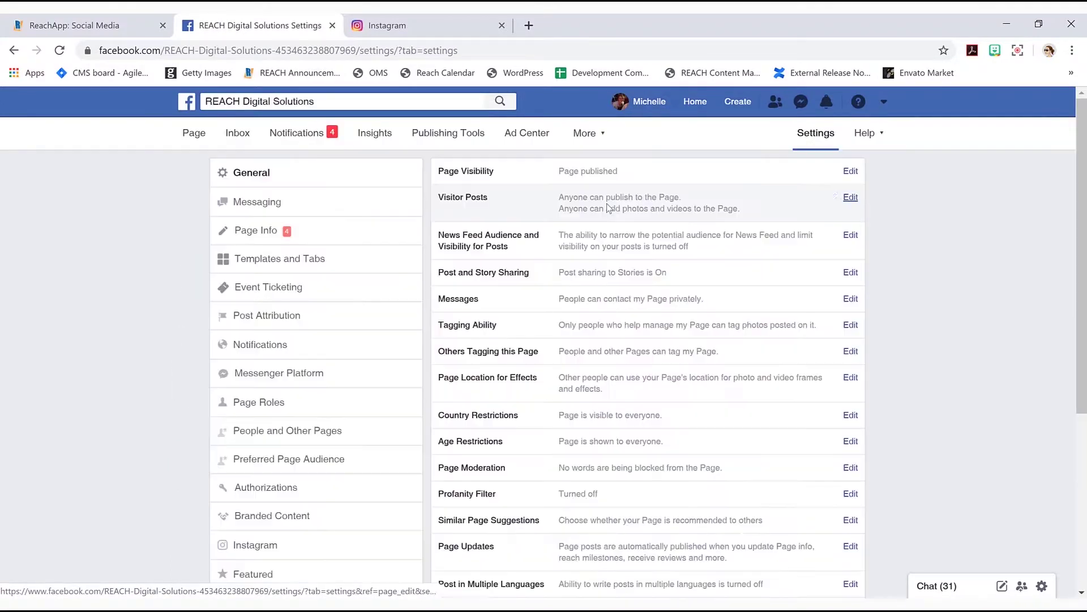
Open the Instagram section of the REACH Digital Solutions page settings
scroll(320, 306, "down", 2)
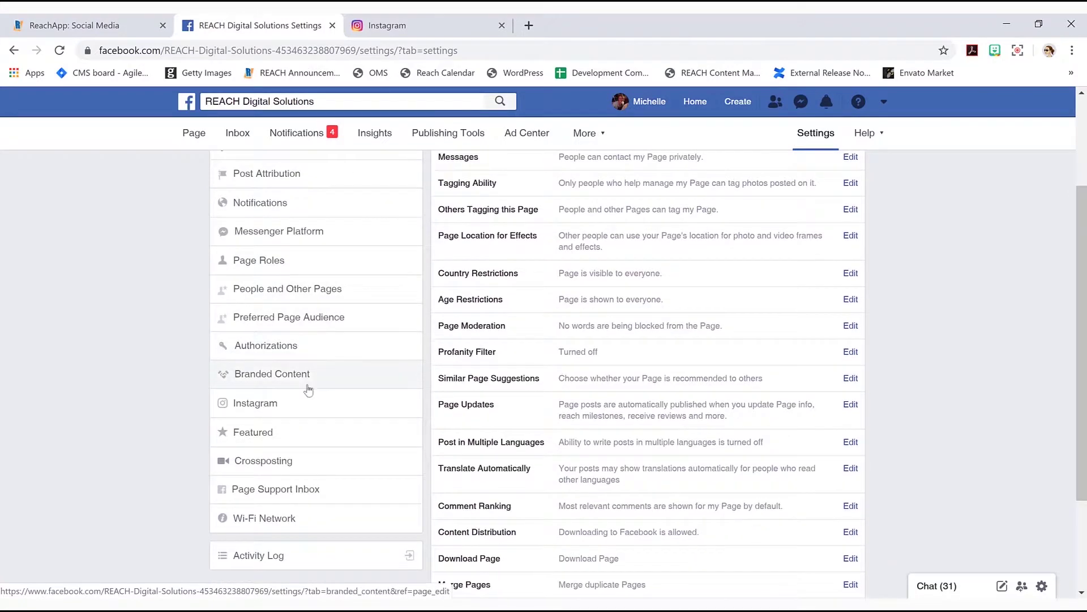
left_click(294, 403)
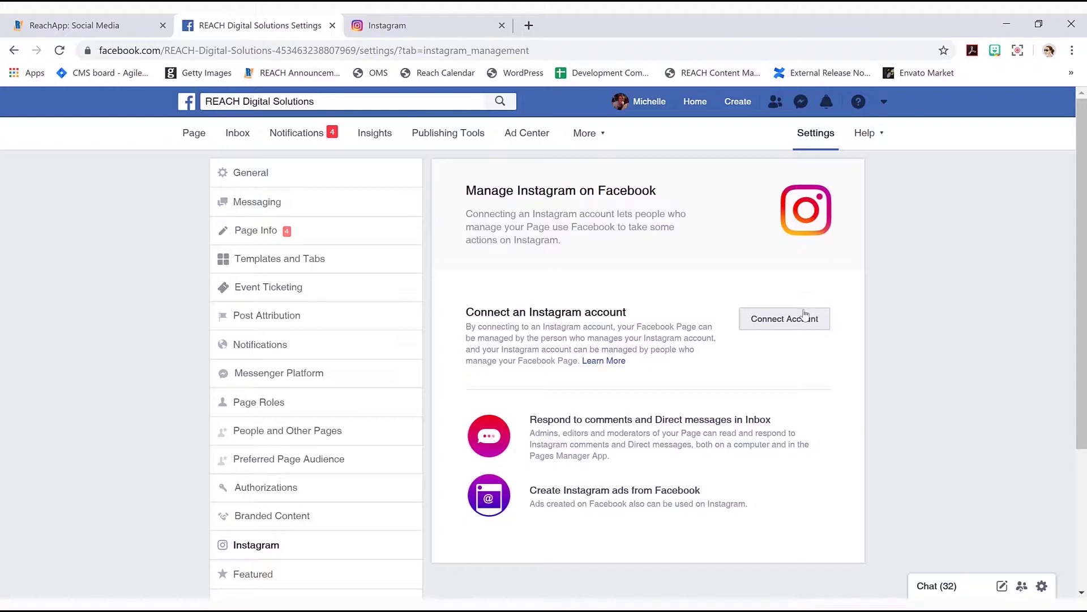
Connect the signed-in Instagram account to REACH Digital Solutions through the Instagram login popup
left_click(761, 329)
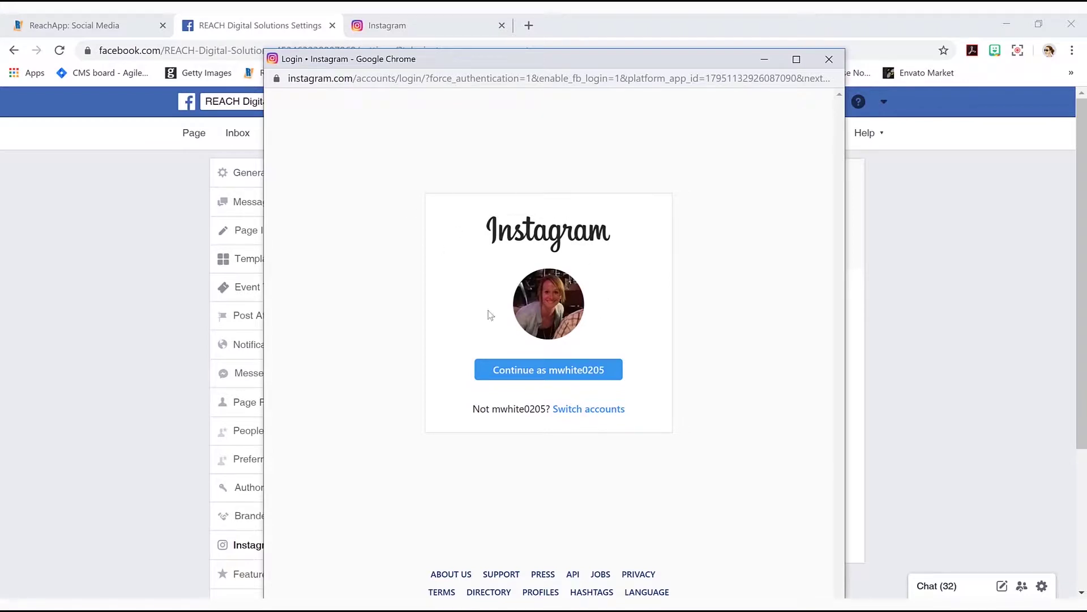
left_click(411, 24)
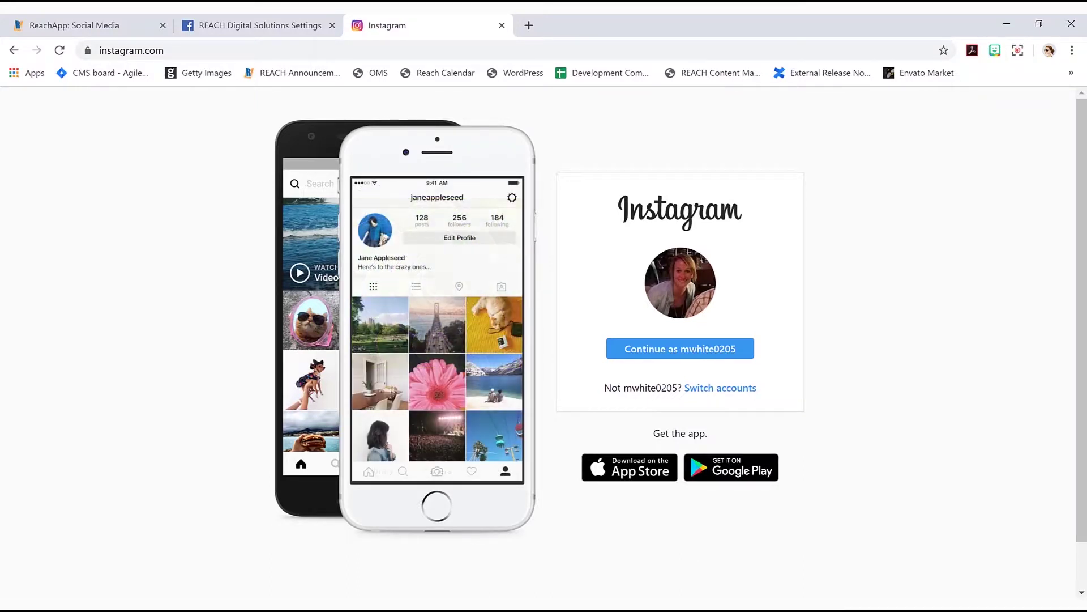
key("alt+Tab")
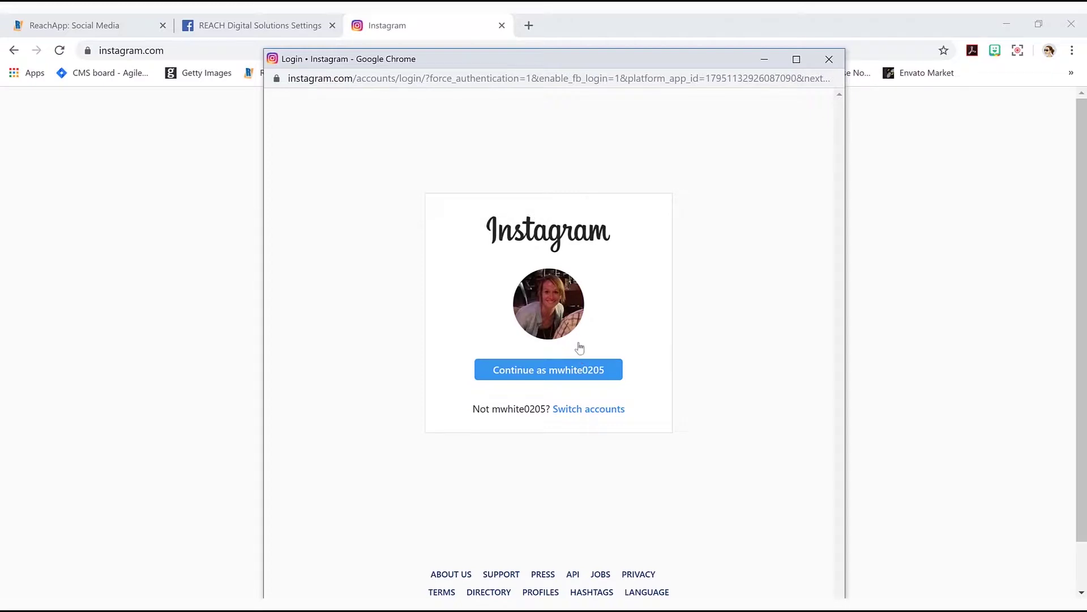
left_click(548, 370)
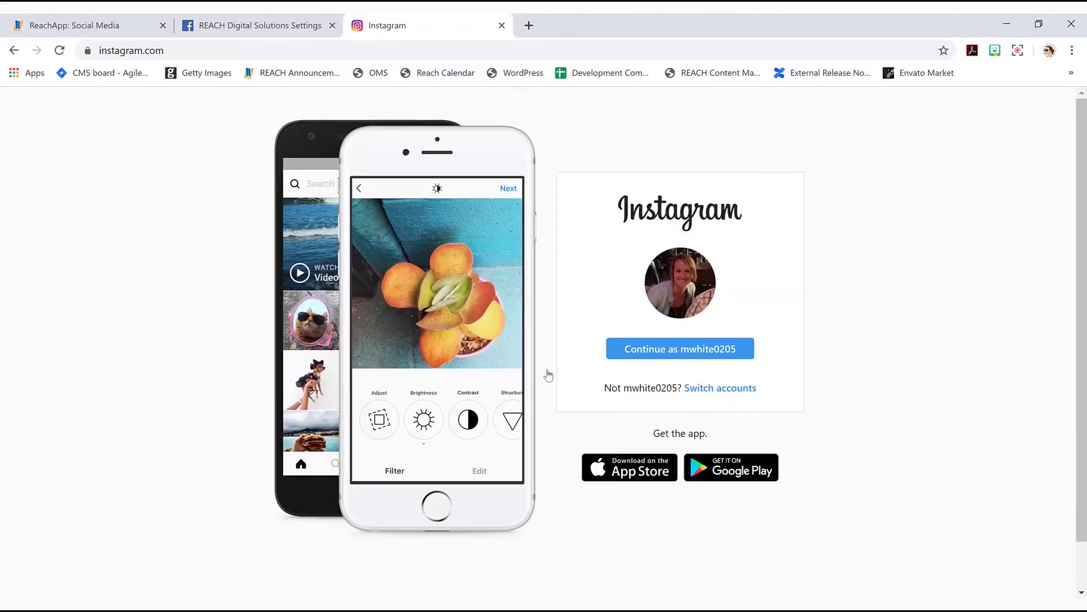
left_click(229, 25)
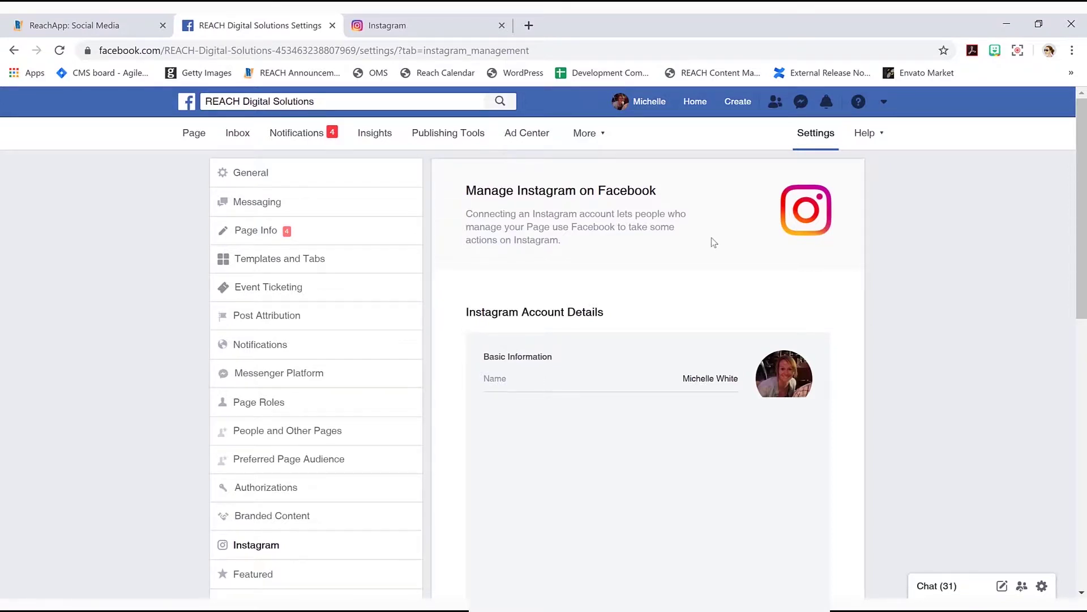
scroll(736, 243, "down", 1)
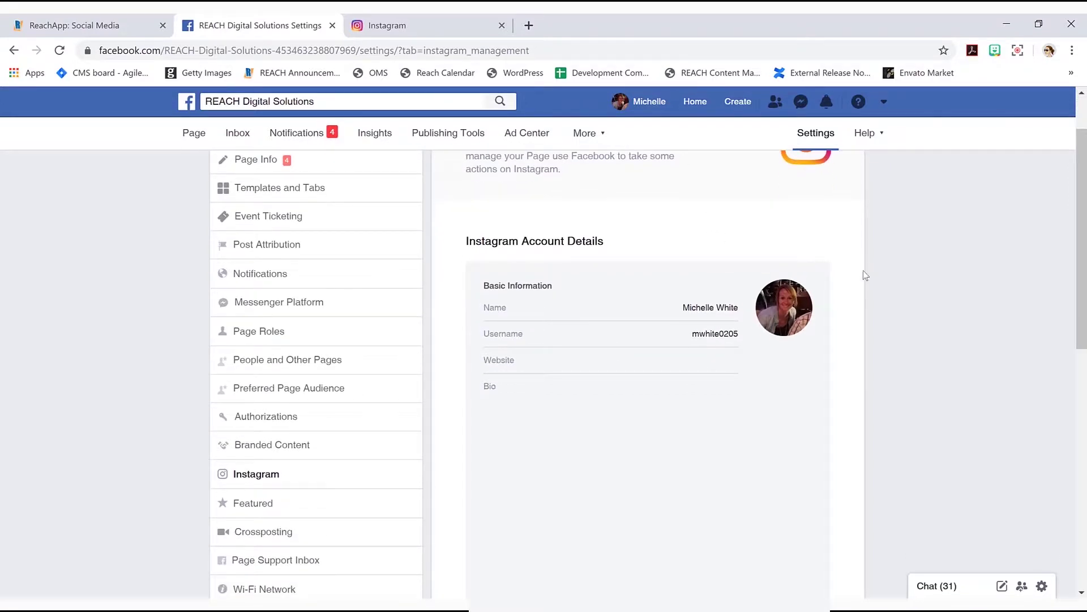
scroll(868, 255, "down", 3)
scroll(868, 255, "up", 3)
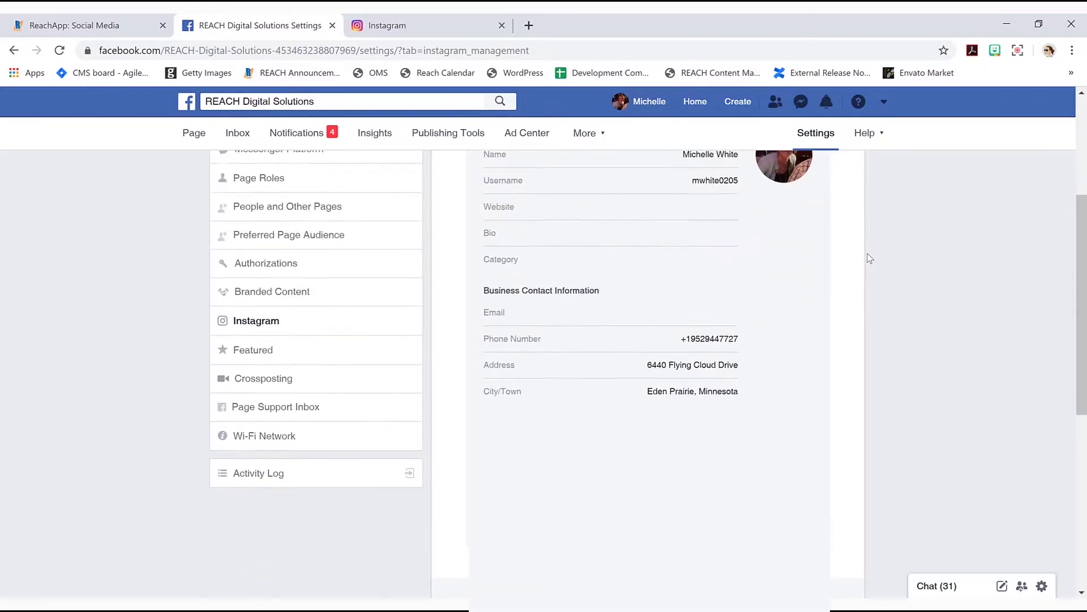
scroll(870, 259, "down", 4)
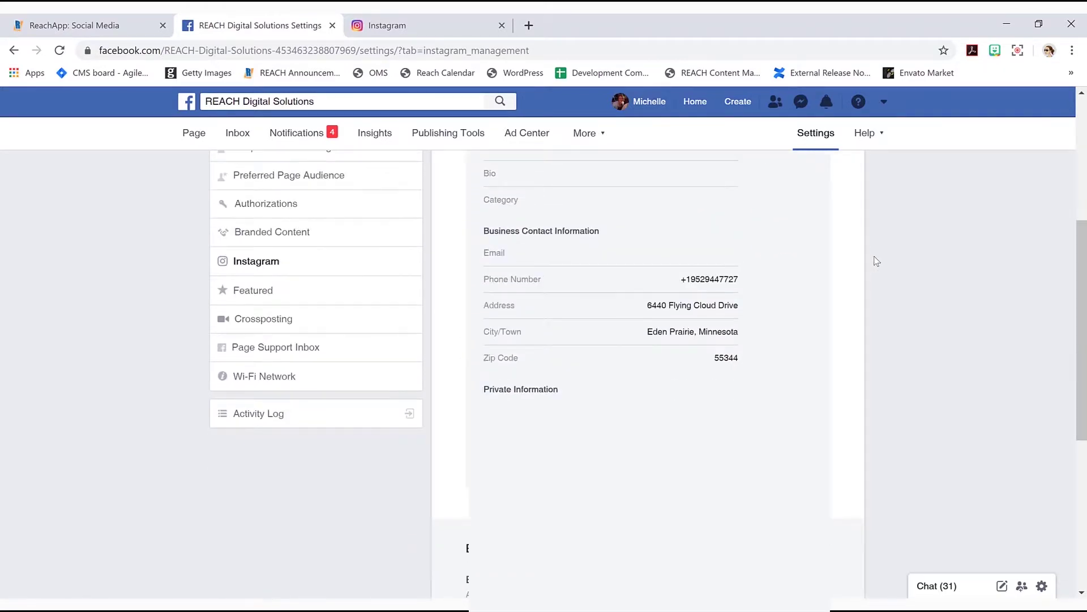
scroll(875, 259, "up", 2)
scroll(875, 265, "up", 1)
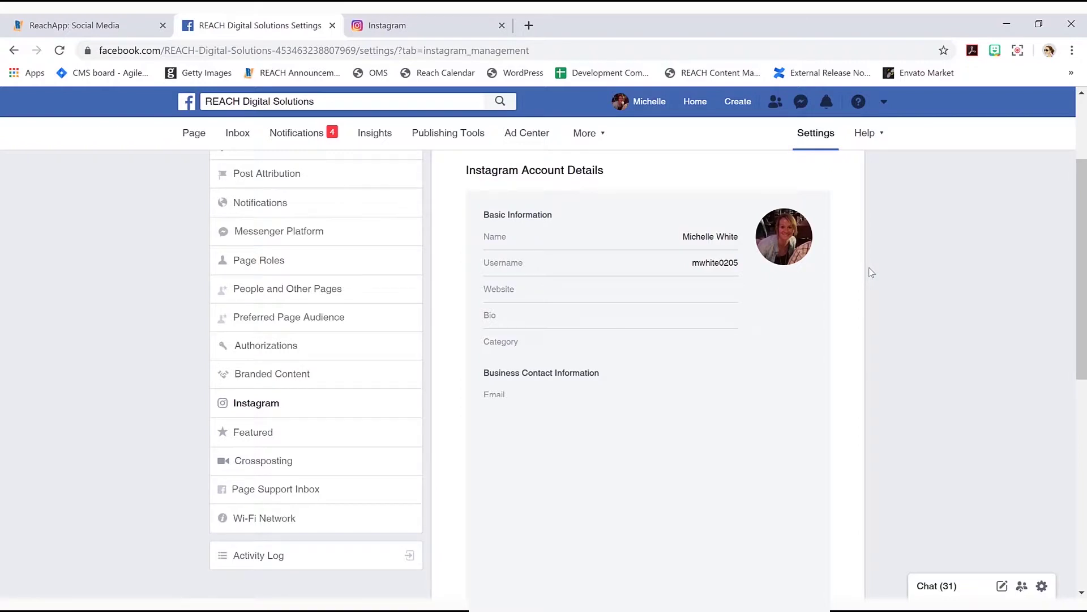
scroll(871, 272, "up", 2)
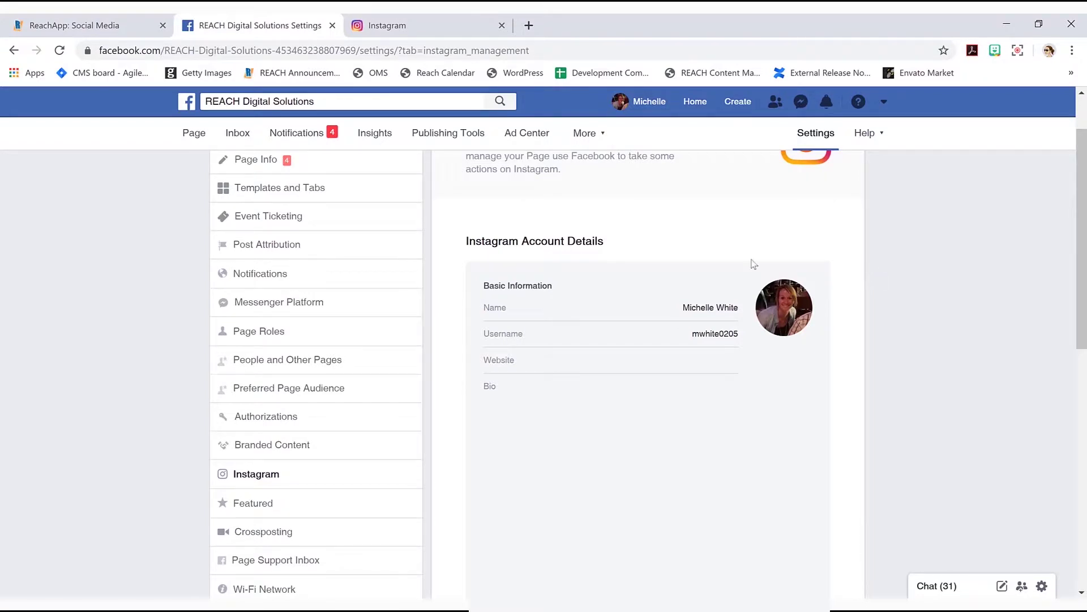
scroll(858, 254, "up", 1)
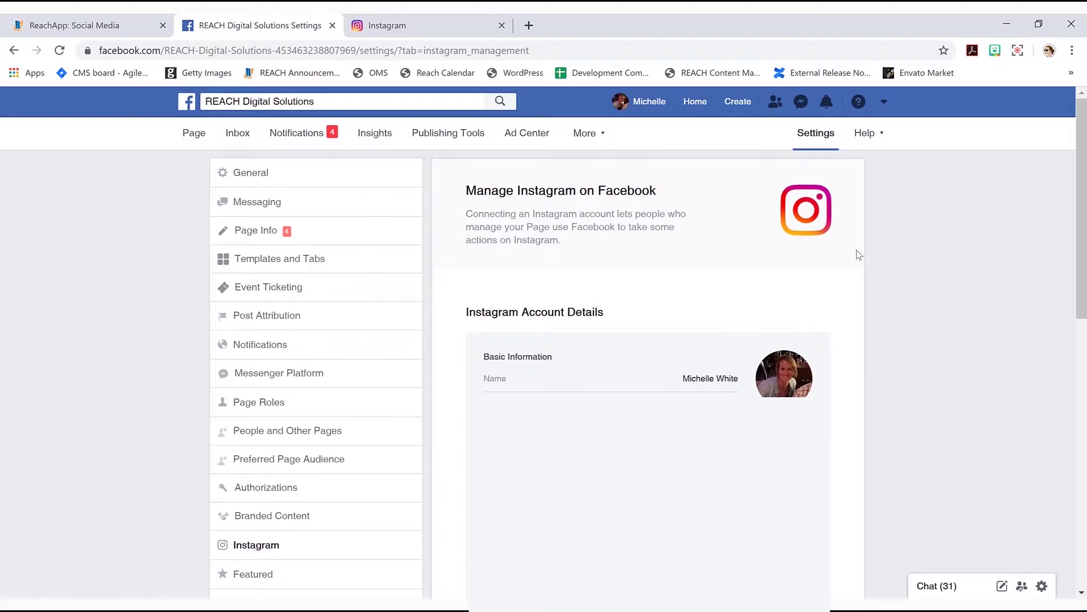
Back on the REACH Social Media page, start adding a new social media profile
left_click(97, 22)
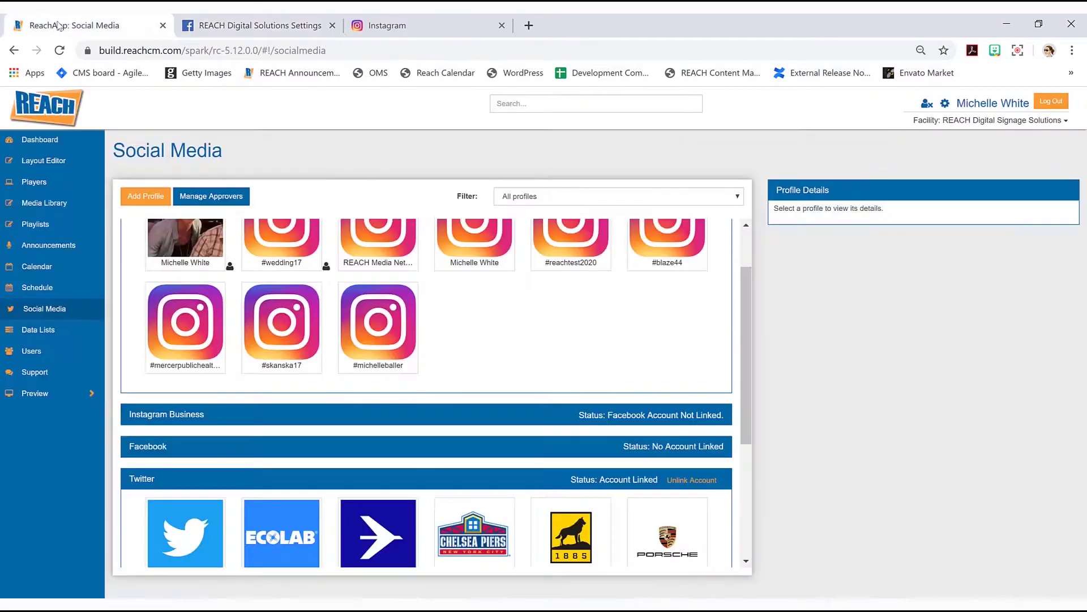
scroll(473, 234, "up", 1)
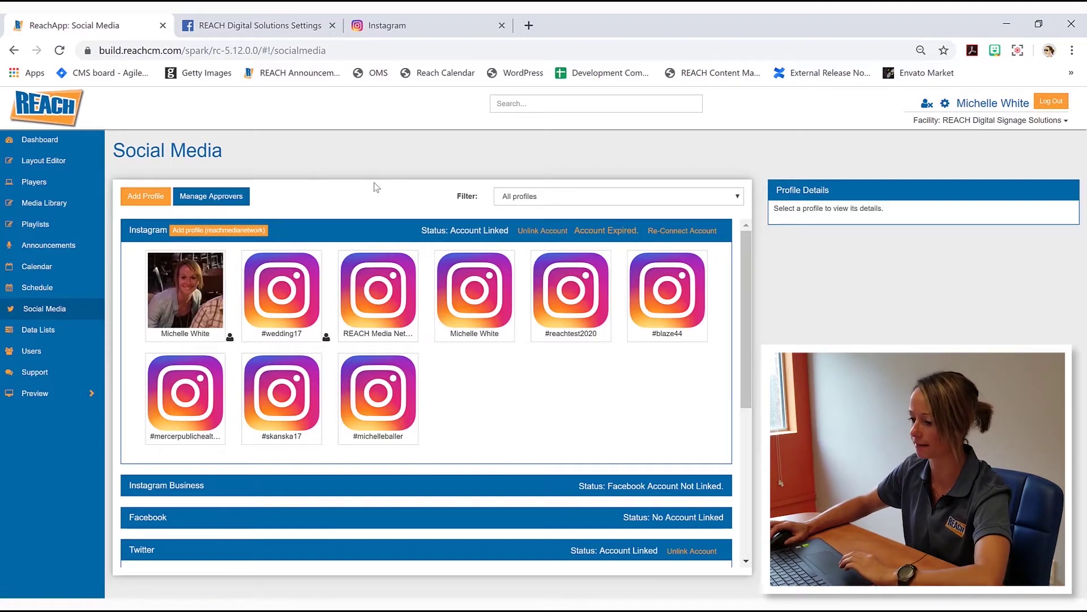
left_click(133, 203)
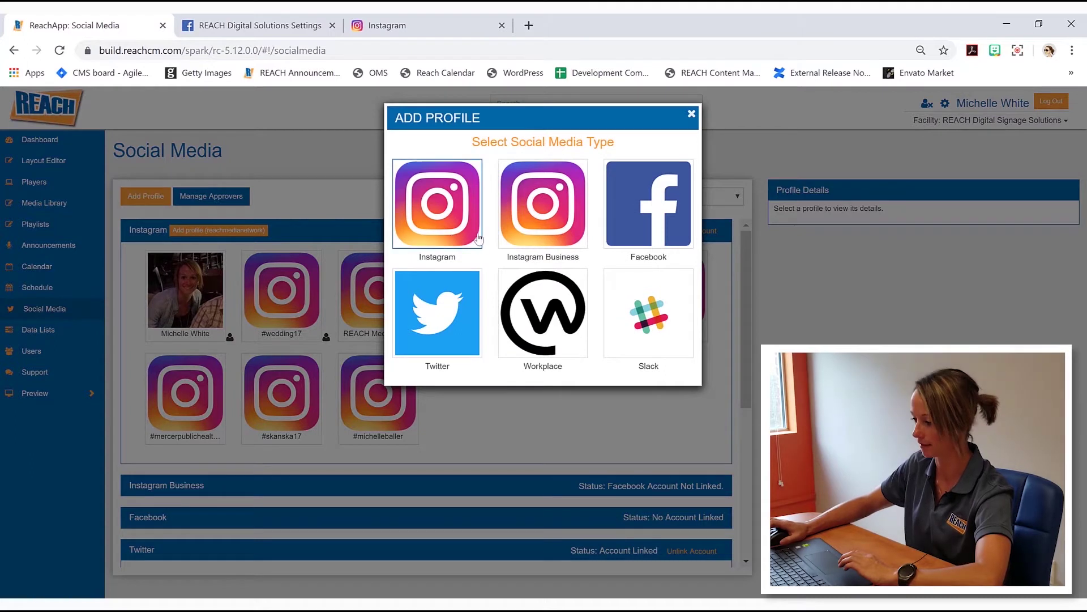
Choose Instagram Business and allow Reach Social Media Integration access to the Page's Instagram account
left_click(535, 222)
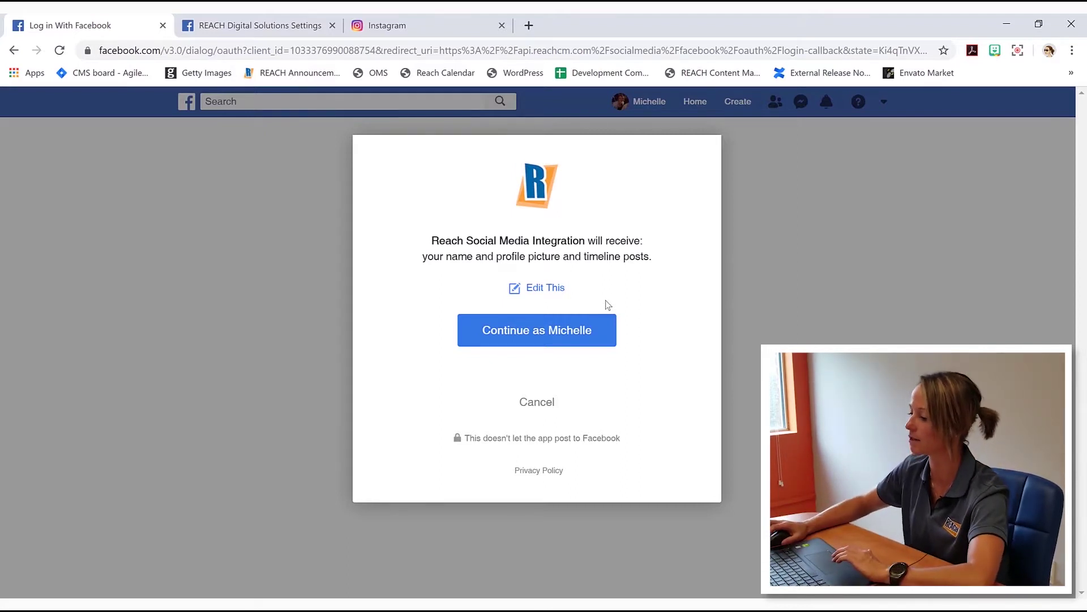
left_click(545, 328)
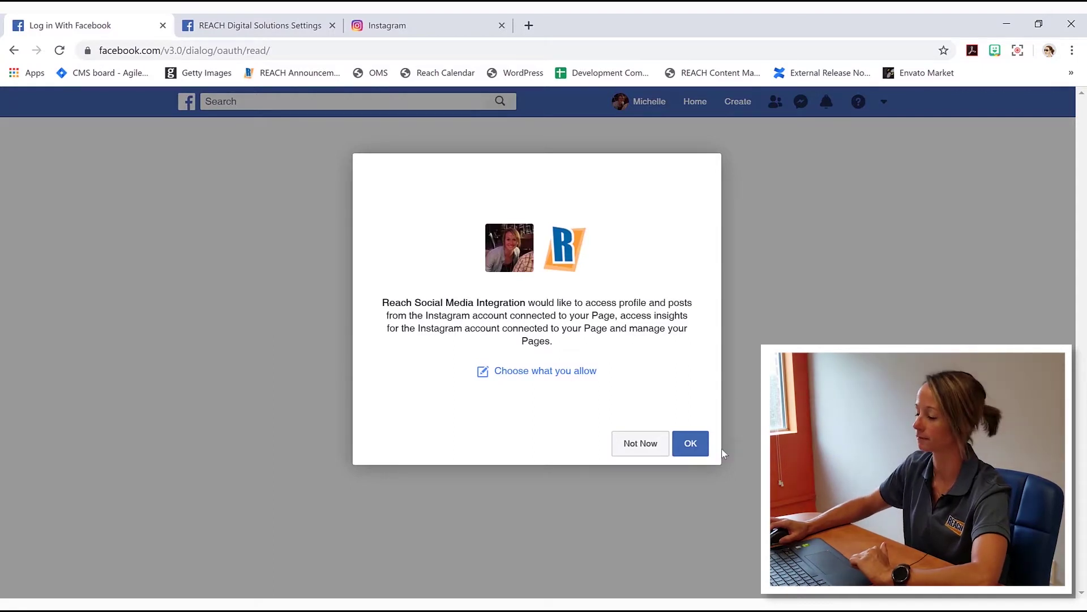
left_click(692, 445)
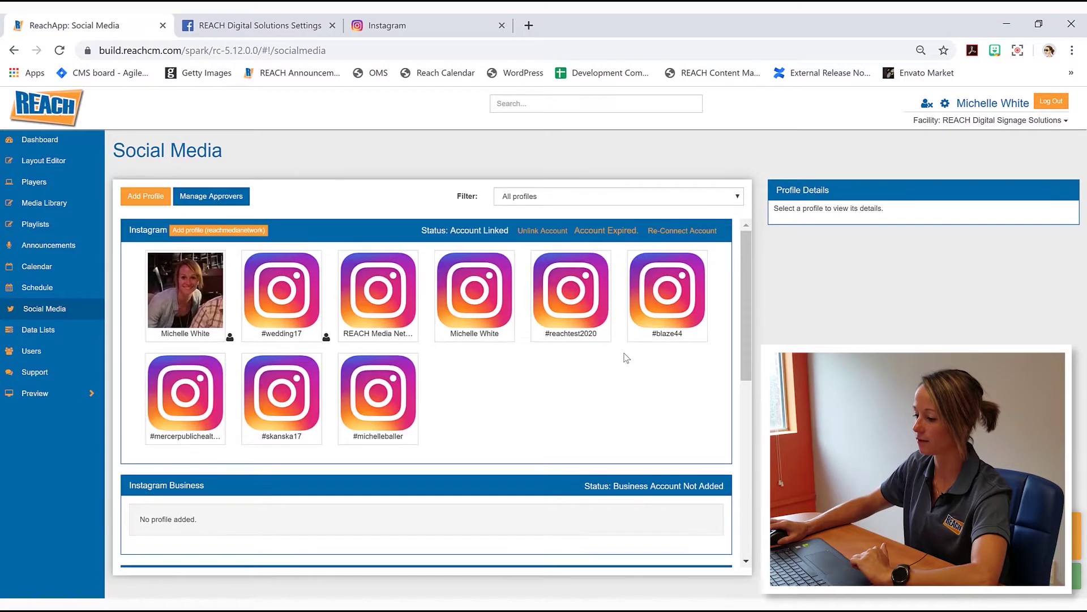
scroll(625, 358, "down", 3)
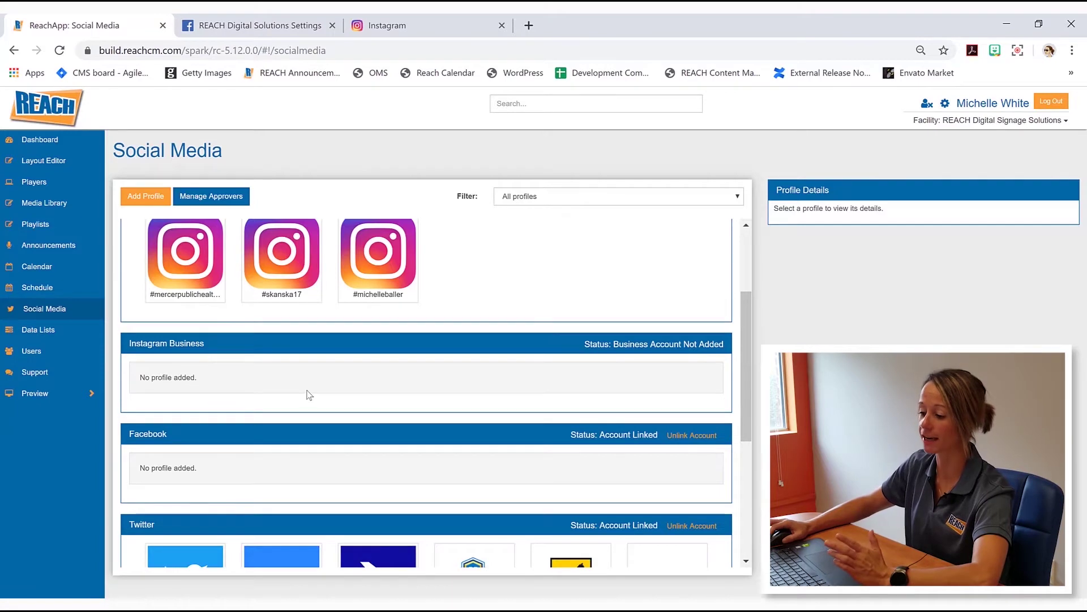
scroll(310, 395, "up", 1)
scroll(306, 396, "up", 1)
scroll(286, 405, "down", 2)
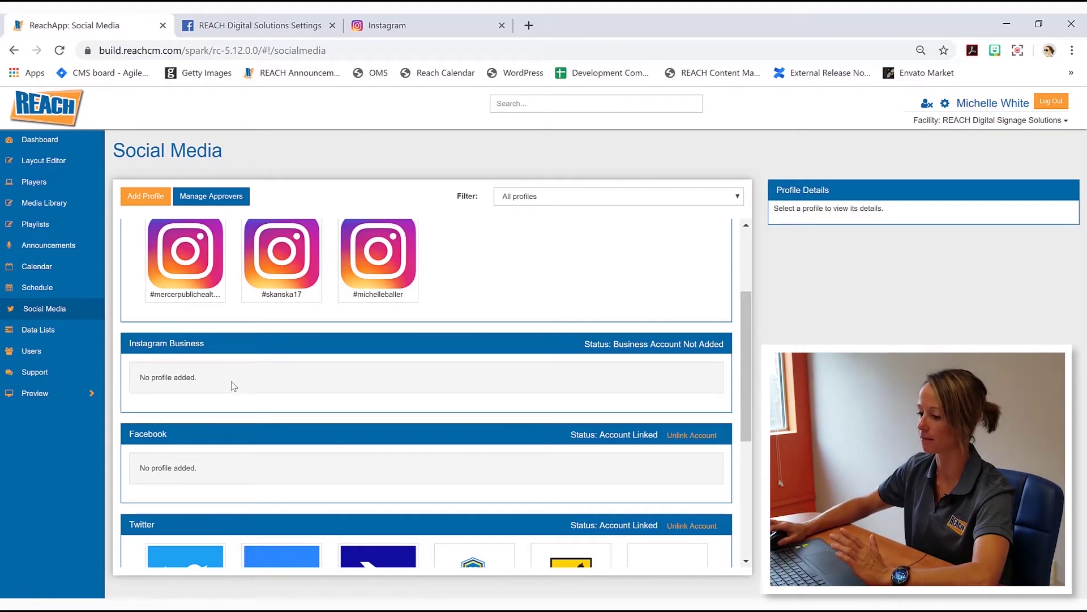
scroll(242, 381, "up", 1)
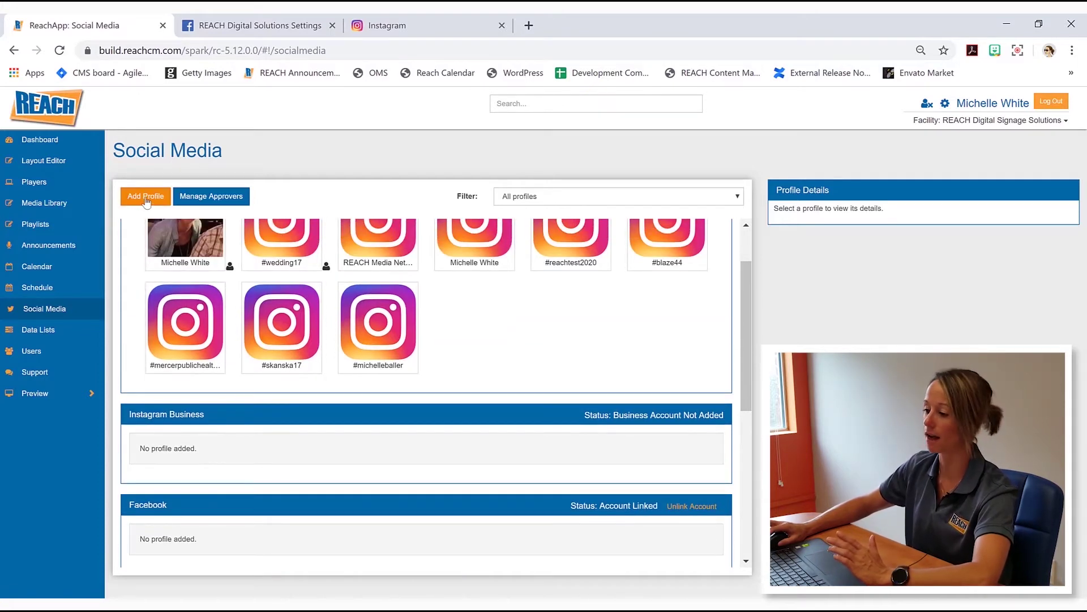
Add an Instagram Business profile linked to the REACH Digital Solutions Facebook page
left_click(146, 197)
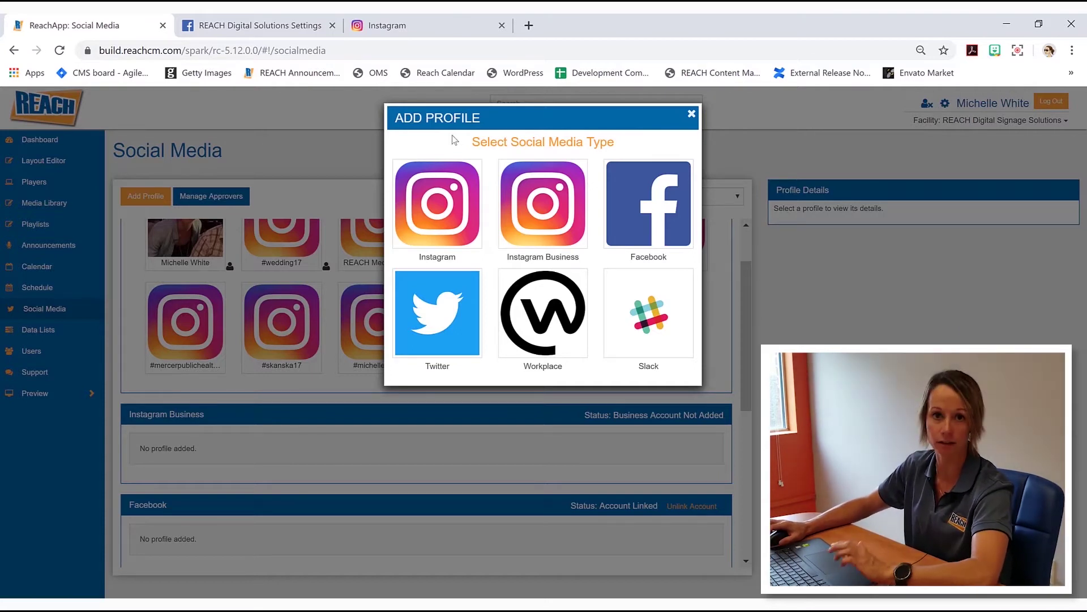
left_click(561, 226)
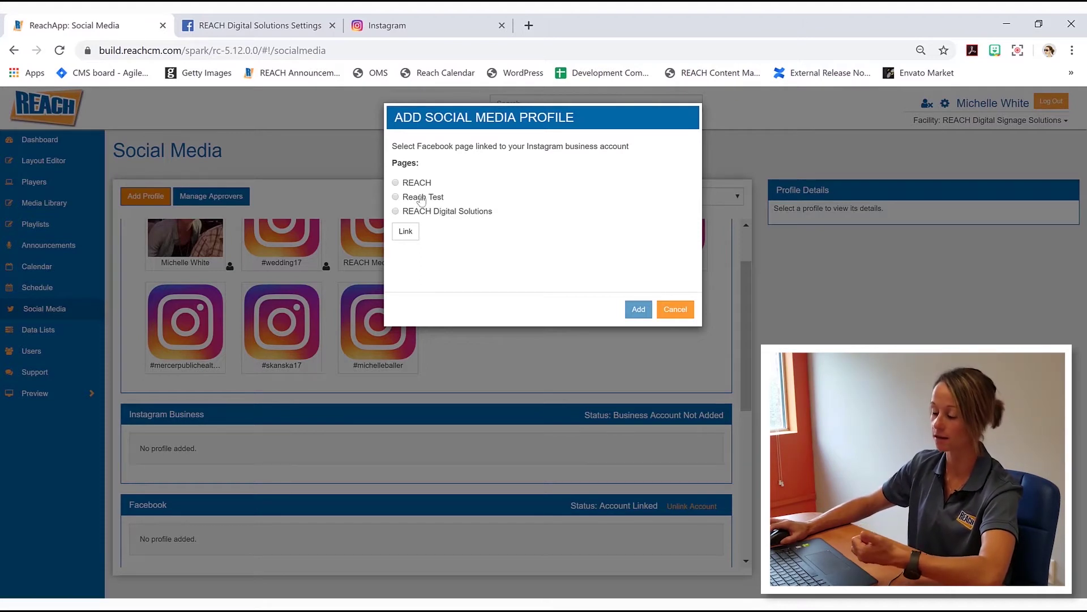
left_click_drag(418, 196, 457, 218)
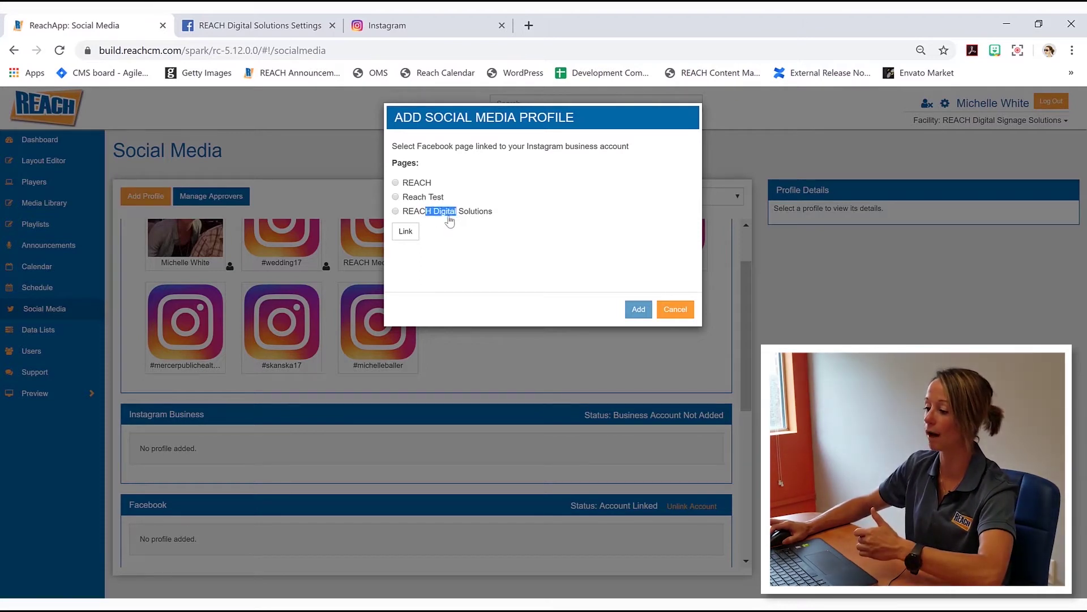
left_click(395, 212)
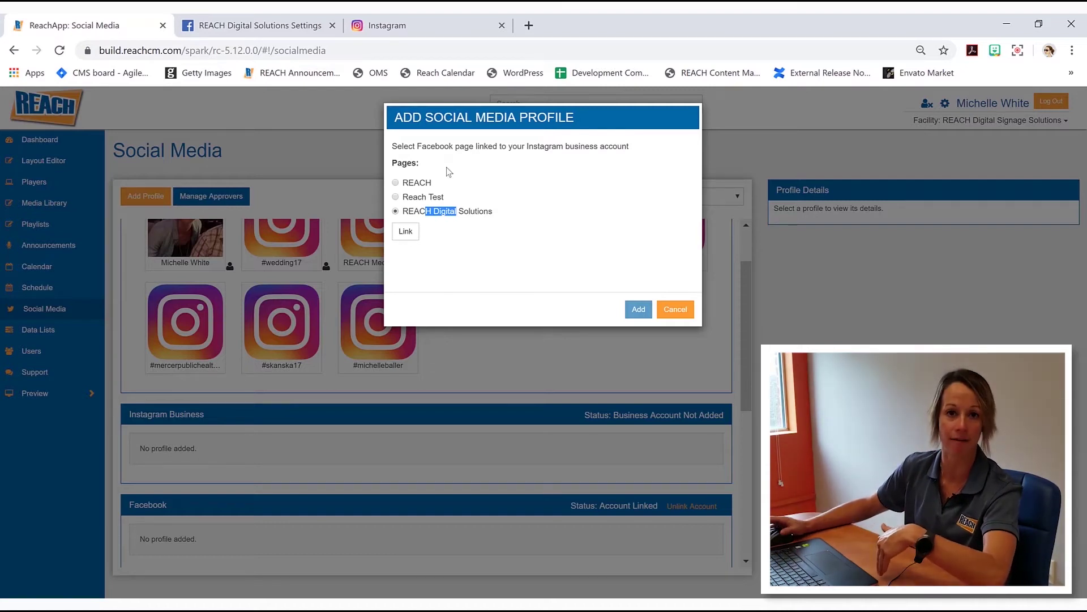
left_click(464, 178)
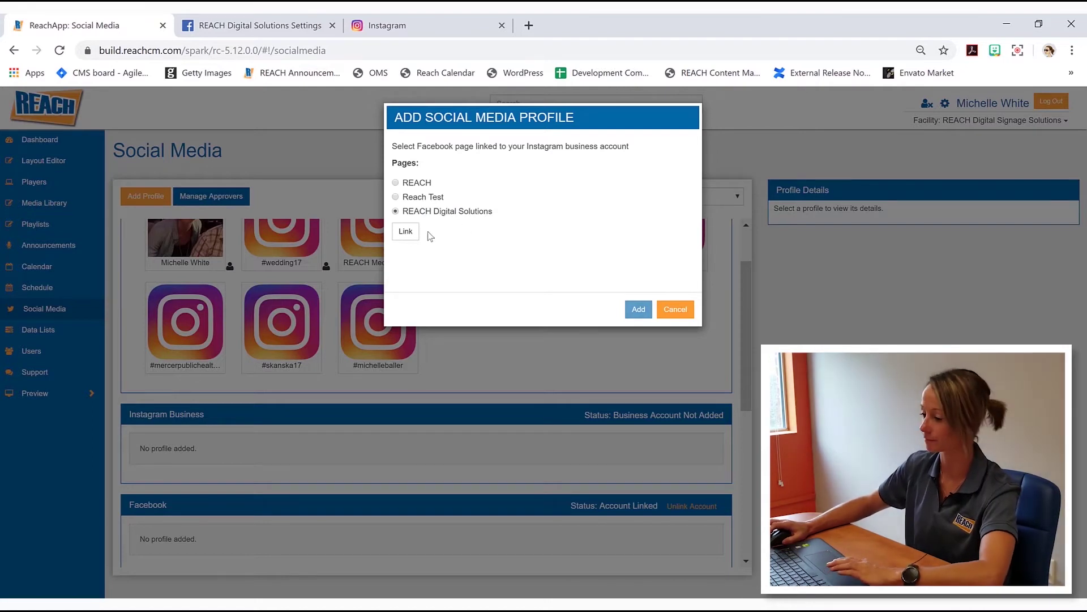
left_click(403, 237)
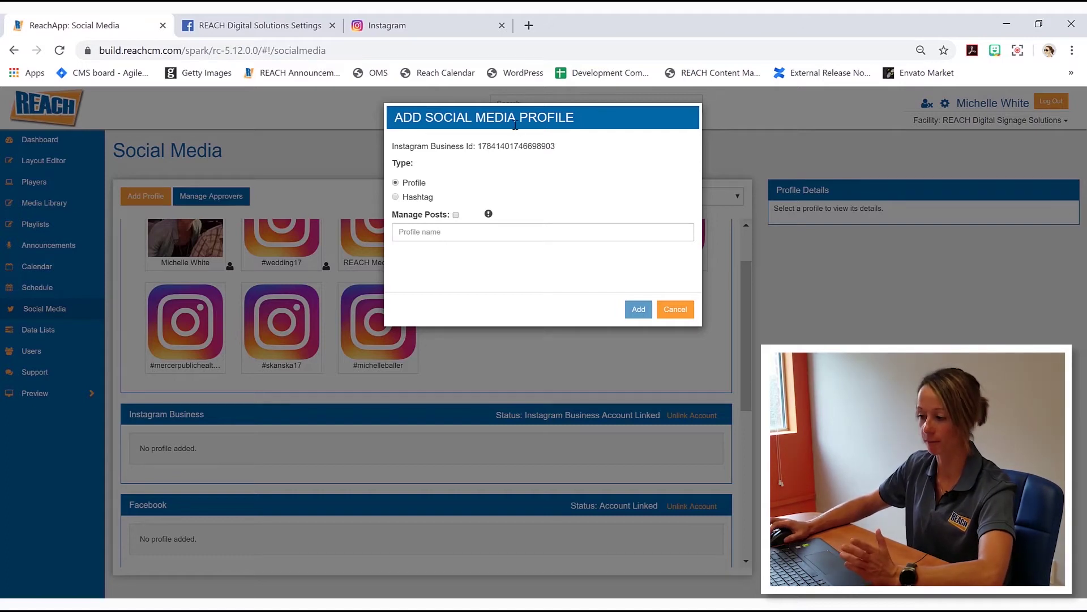
Create a Hashtag-type profile '#reachrocks' with Manage Posts turned on
left_click(449, 229)
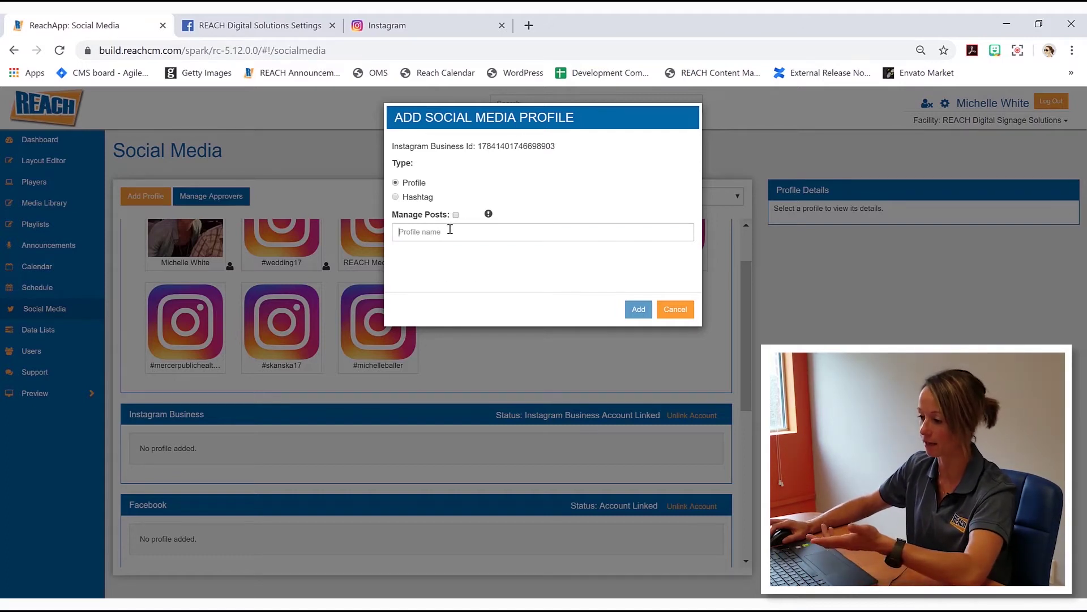
left_click(547, 184)
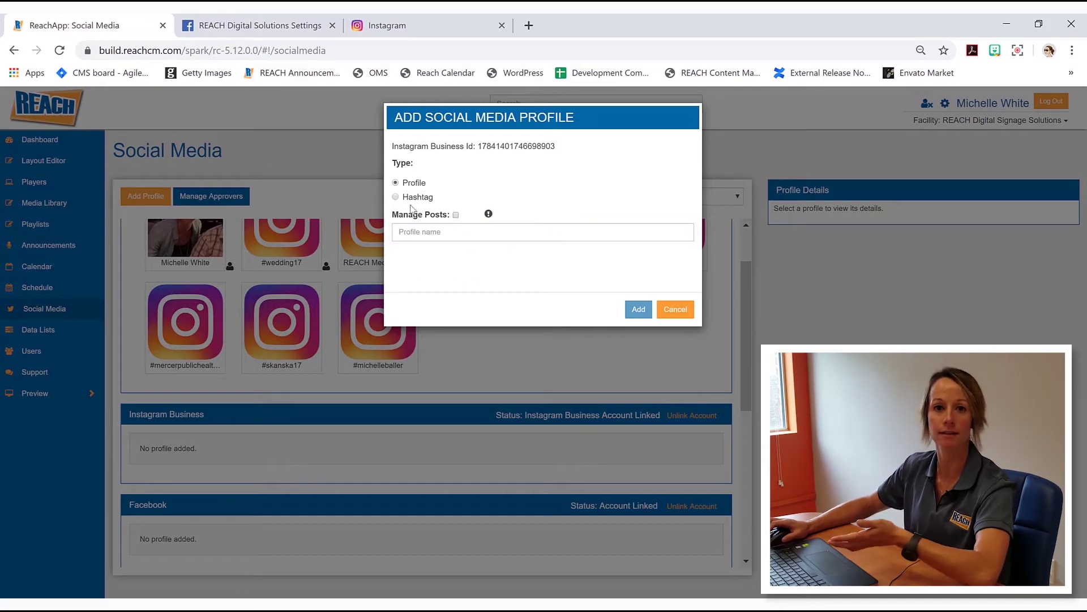
left_click(395, 197)
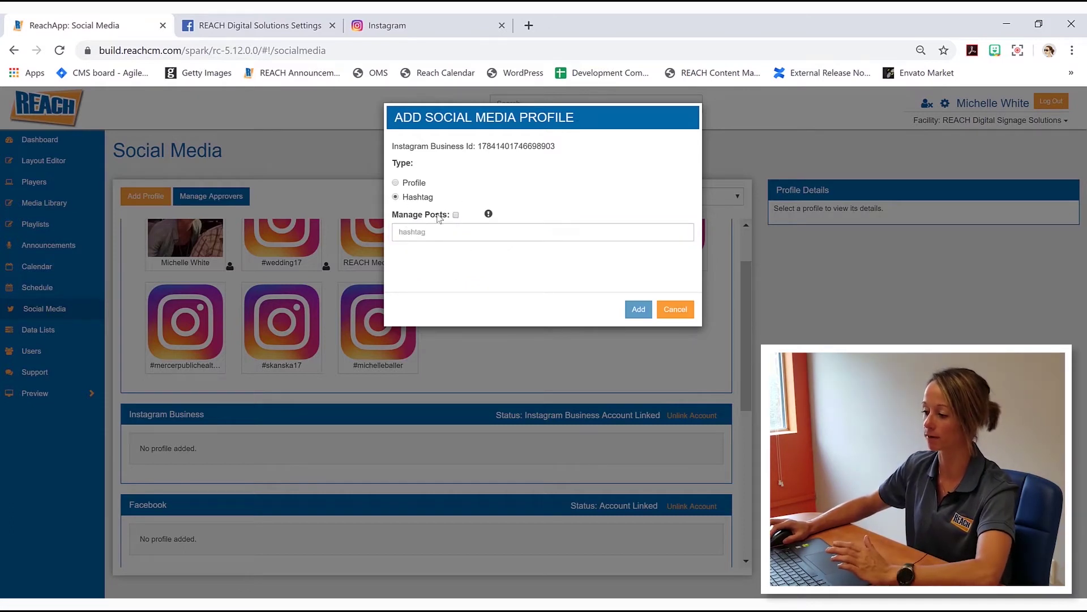
left_click(456, 215)
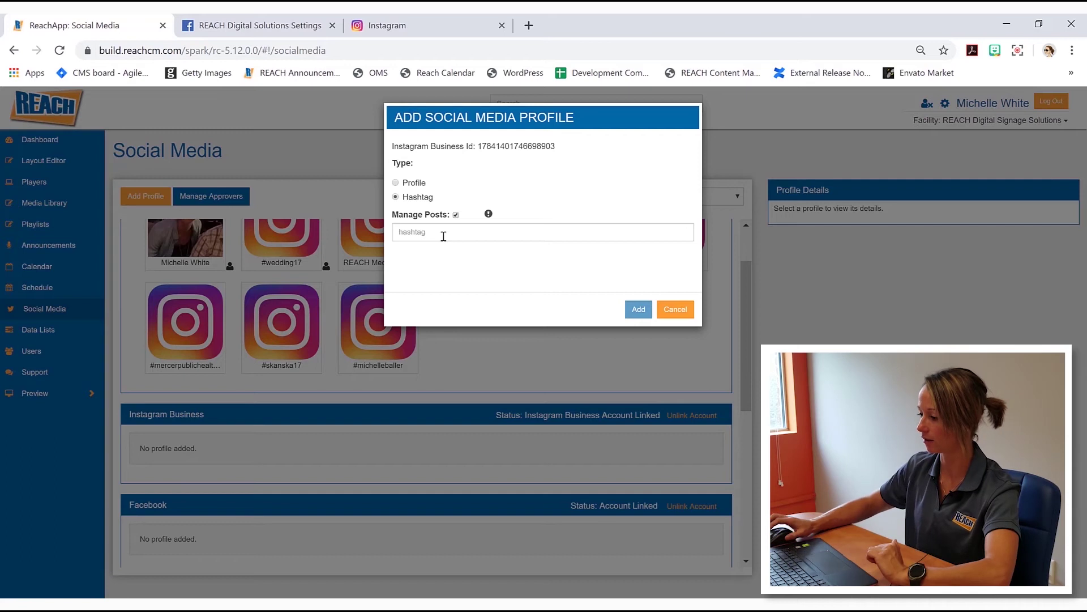
left_click(443, 236)
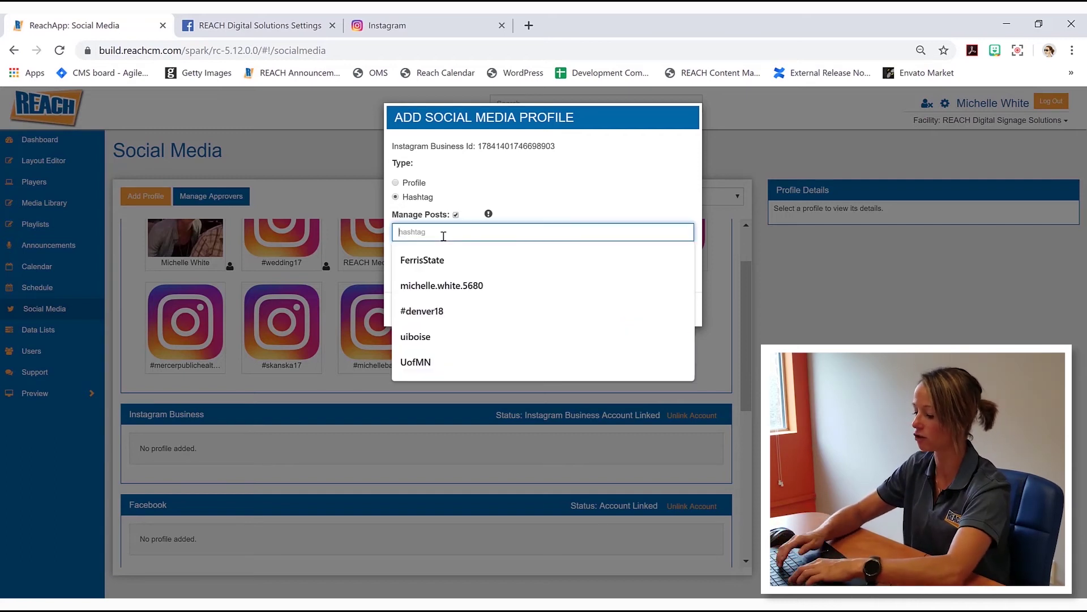
type("#")
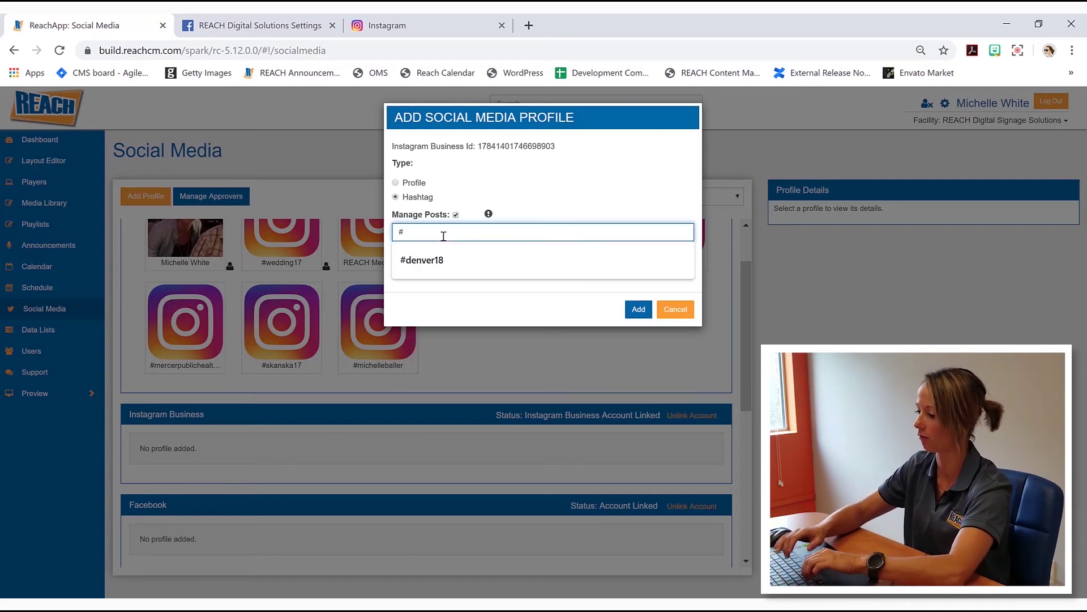
type("reachrocks")
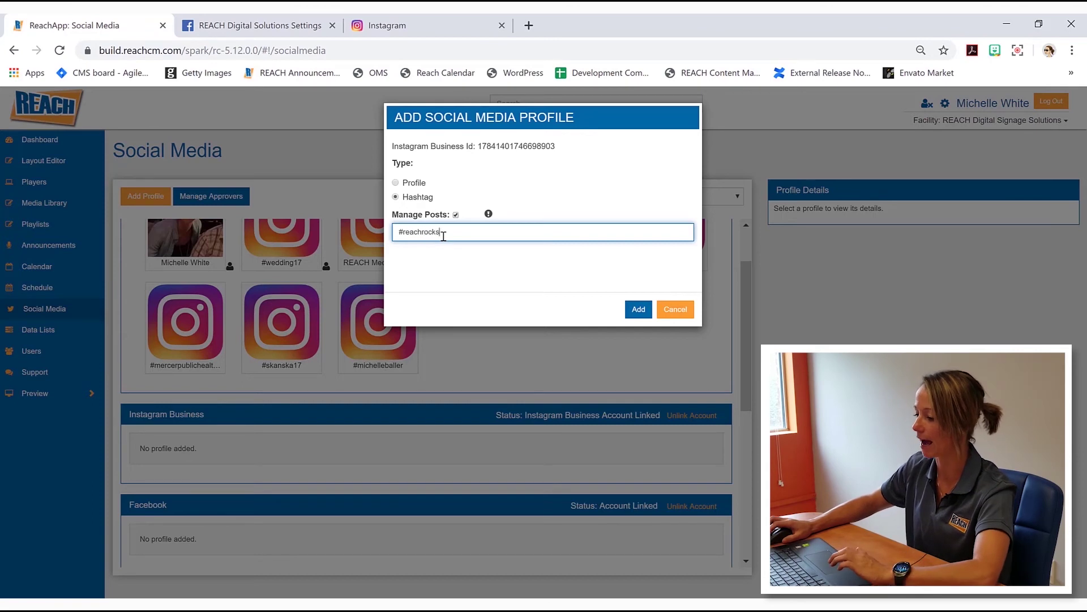
left_click(637, 309)
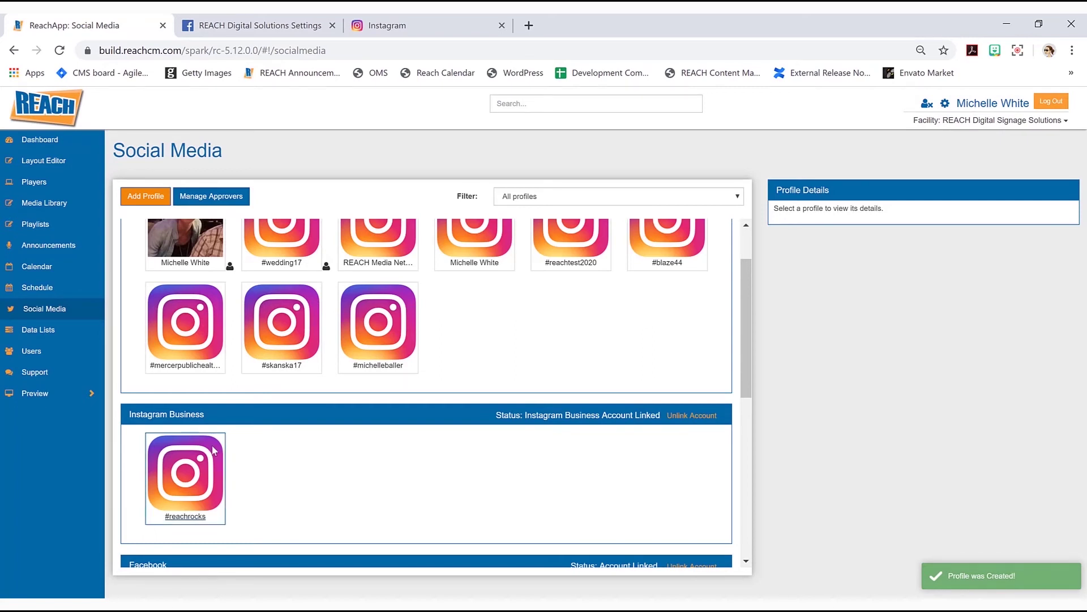
scroll(192, 447, "down", 1)
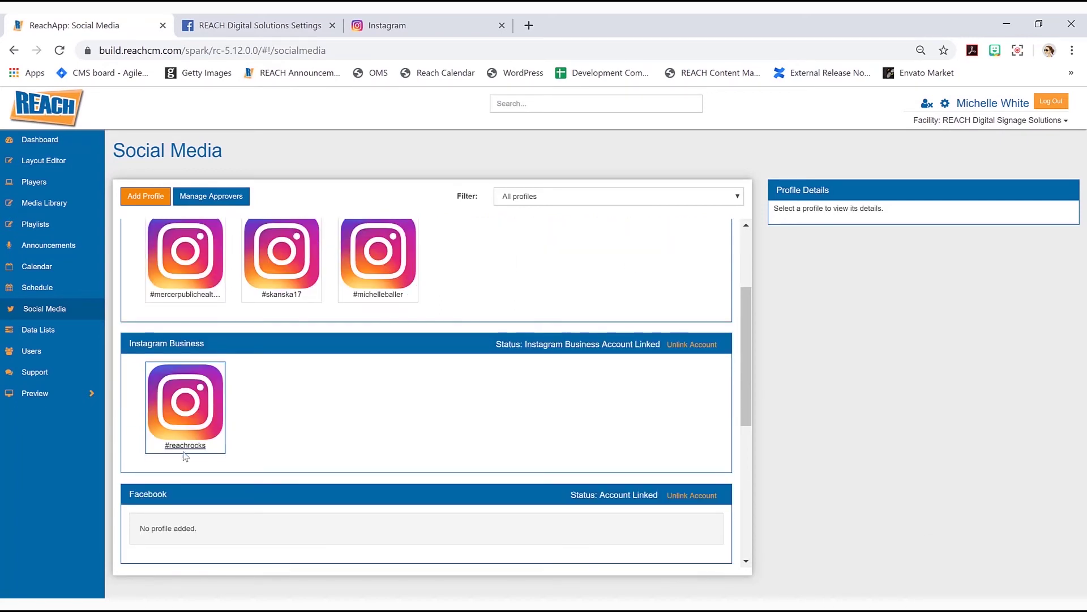
Set the #reachrocks profile's post management to Manual
left_click(190, 410)
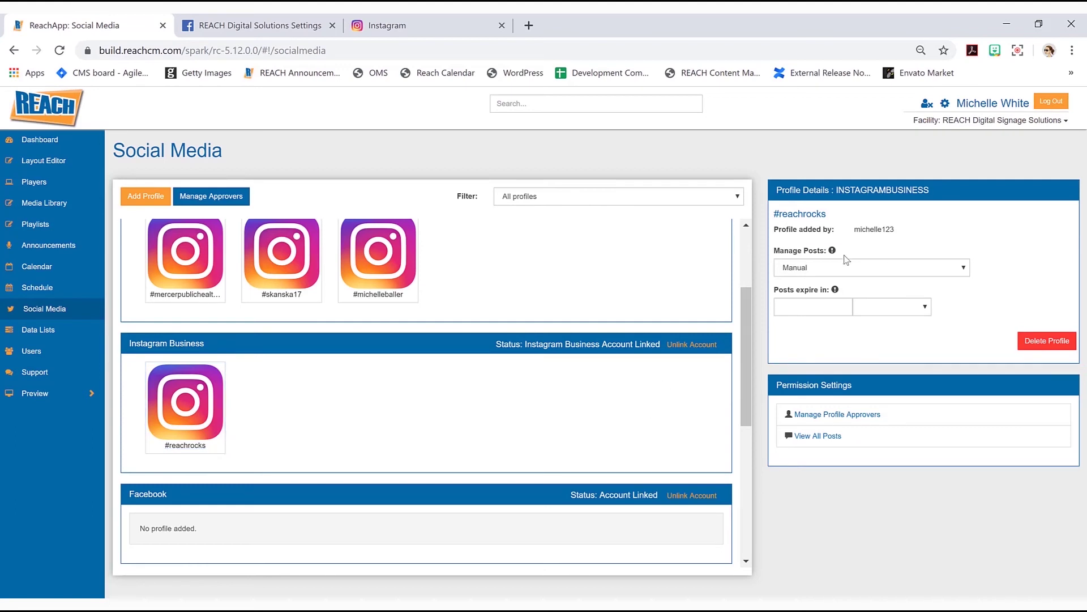
left_click(846, 269)
left_click(804, 311)
Review the #reachrocks profile's posts and approvers lists without making changes
left_click(818, 436)
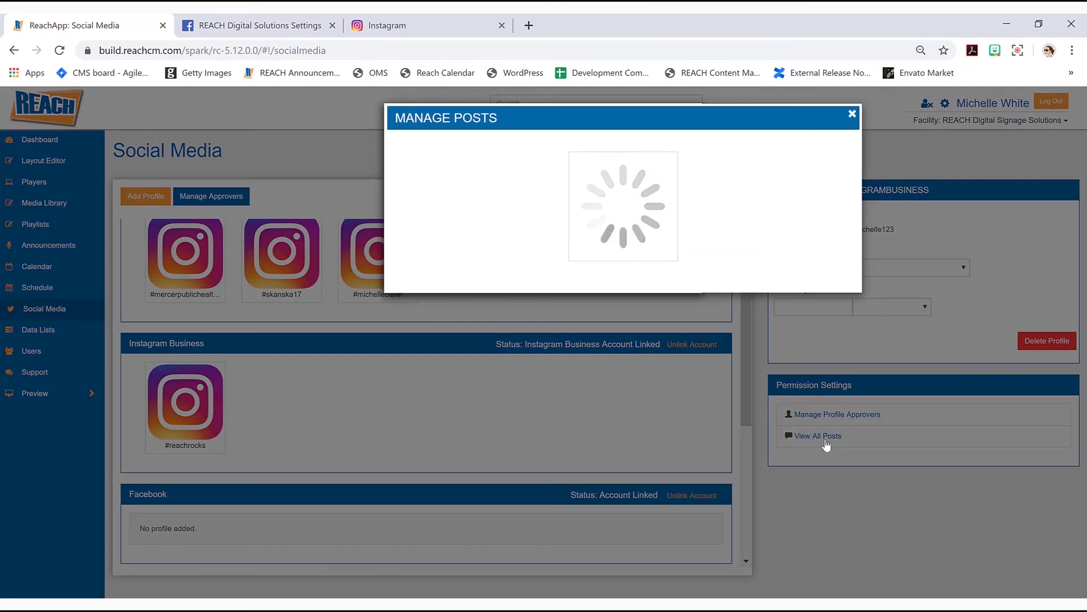
left_click(853, 117)
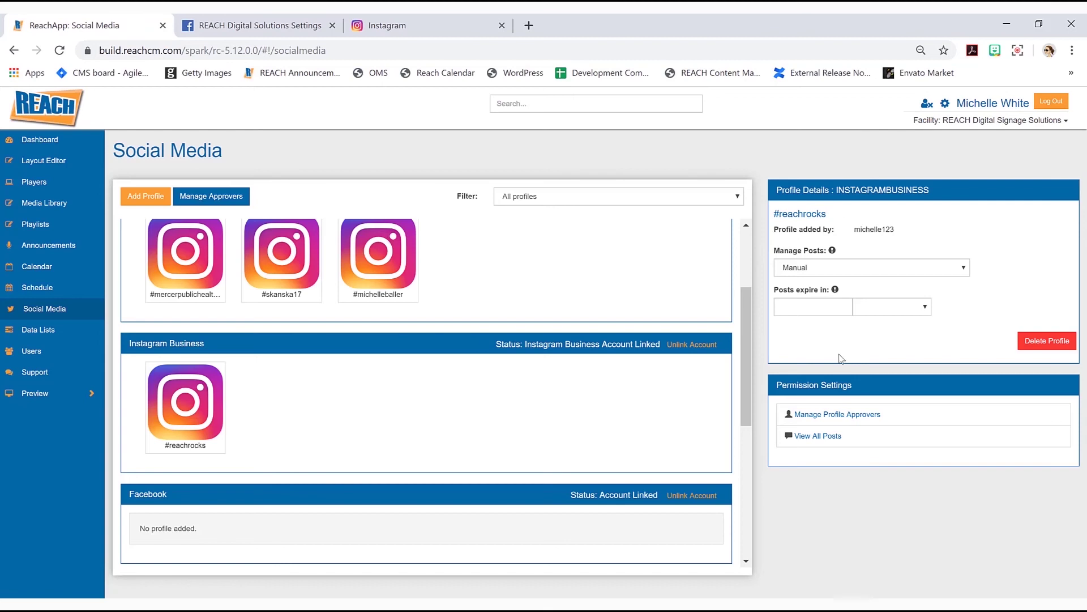
left_click(843, 417)
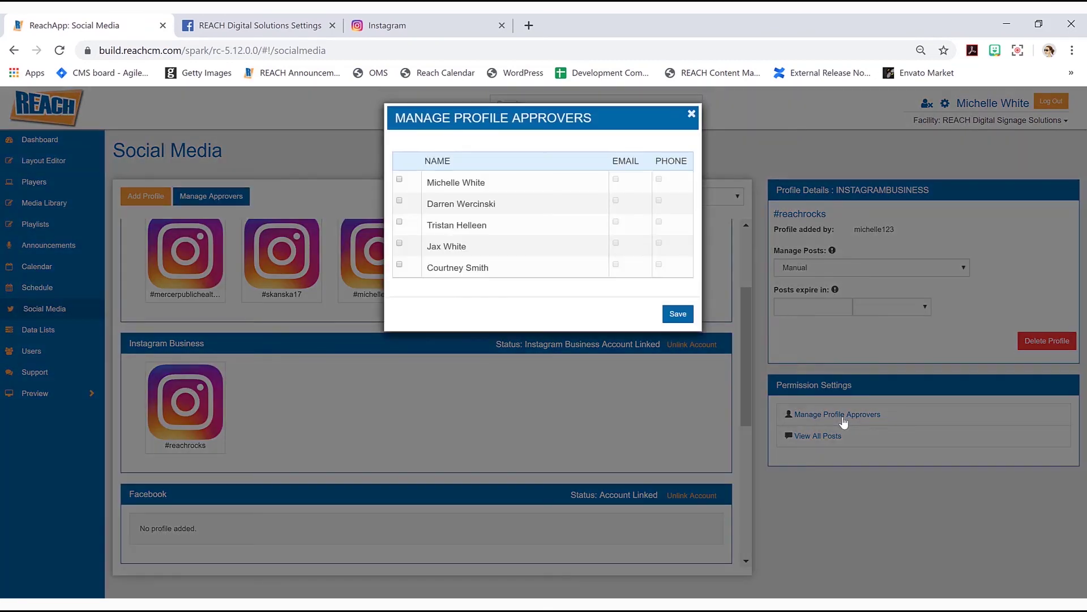
left_click(692, 115)
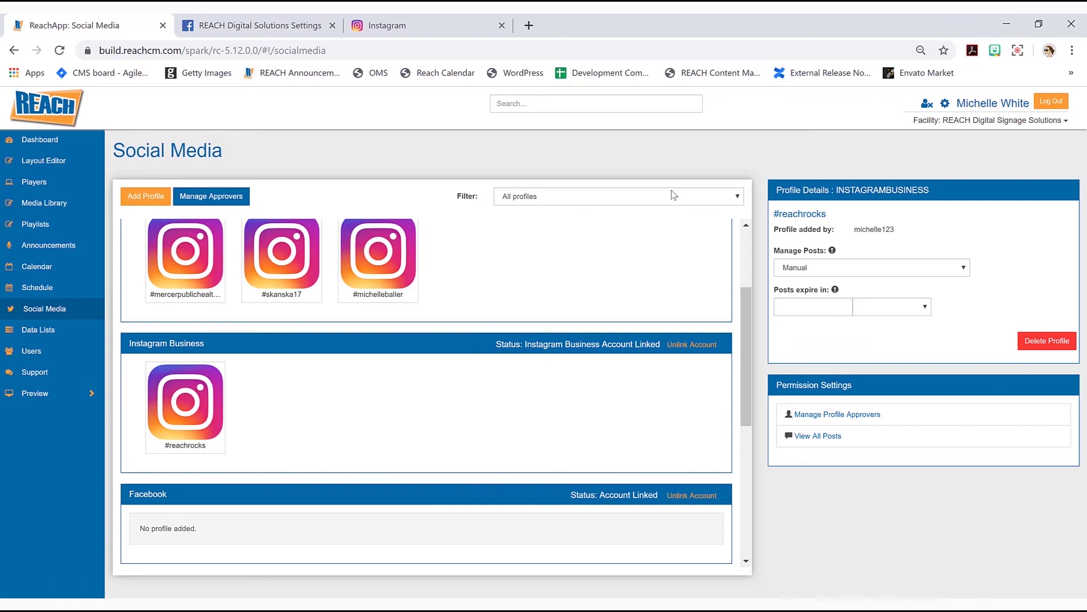
scroll(661, 399, "up", 3)
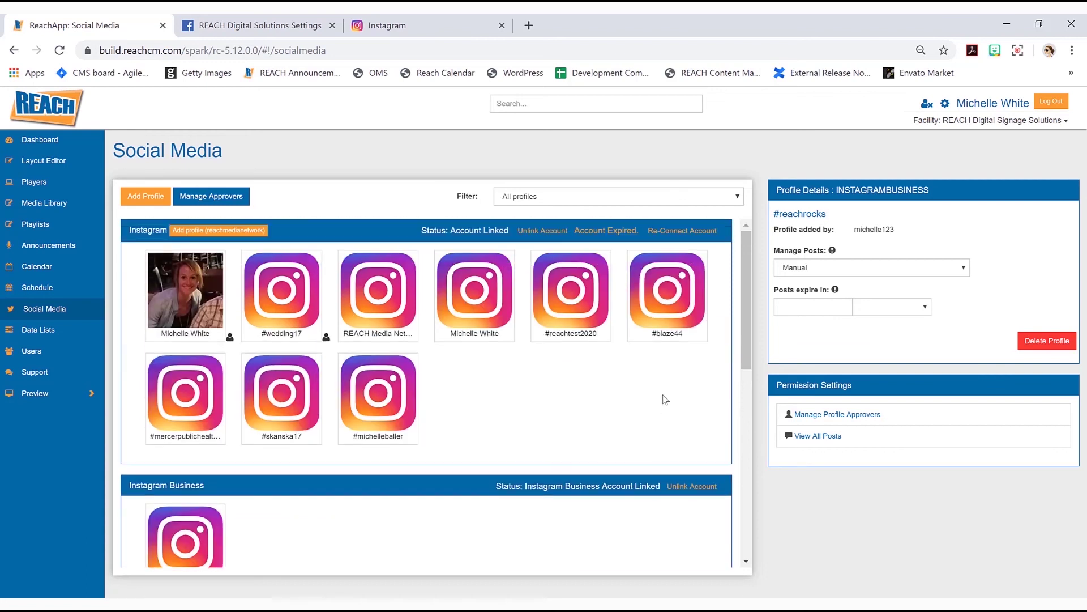